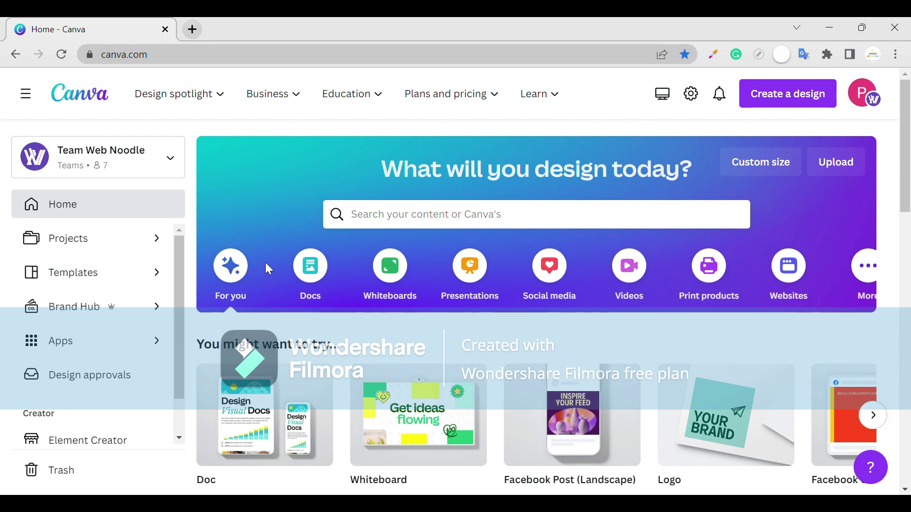
Step: Browse Canva's design types and search 'LOG' to list the 500 × 500 px Logo option
{"action": "mouse_move", "coordinate": [904, 188]}
{"action": "left_mouse_down"}
{"action": "mouse_move", "coordinate": [906, 208]}
{"action": "mouse_move", "coordinate": [903, 180]}
{"action": "left_mouse_up"}
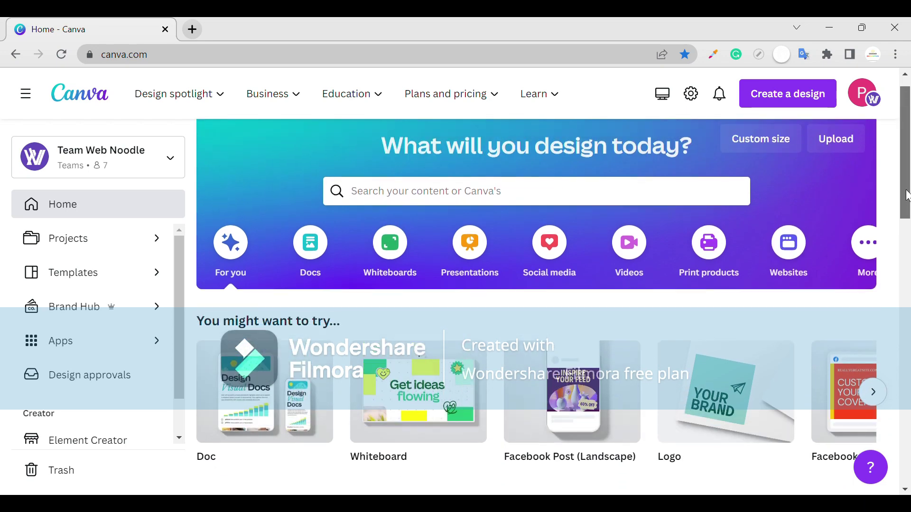
{"action": "left_click", "coordinate": [747, 174]}
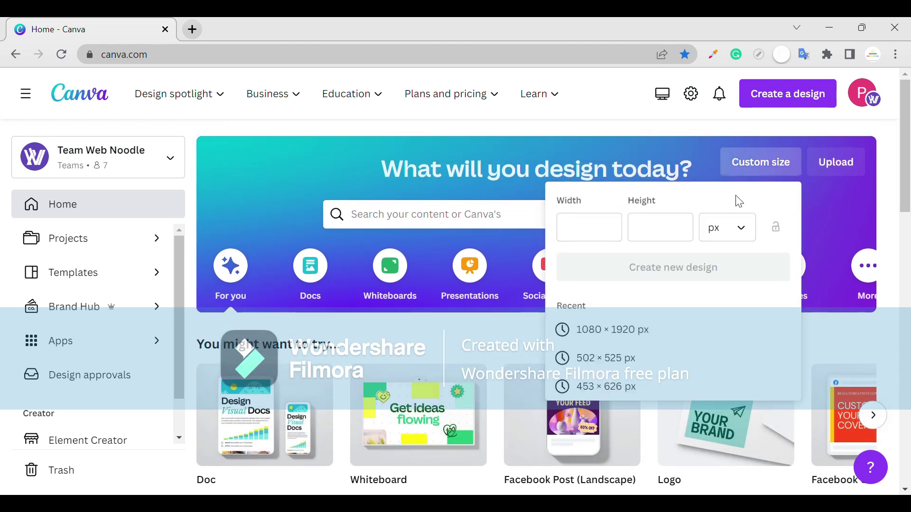
{"action": "left_click", "coordinate": [775, 106]}
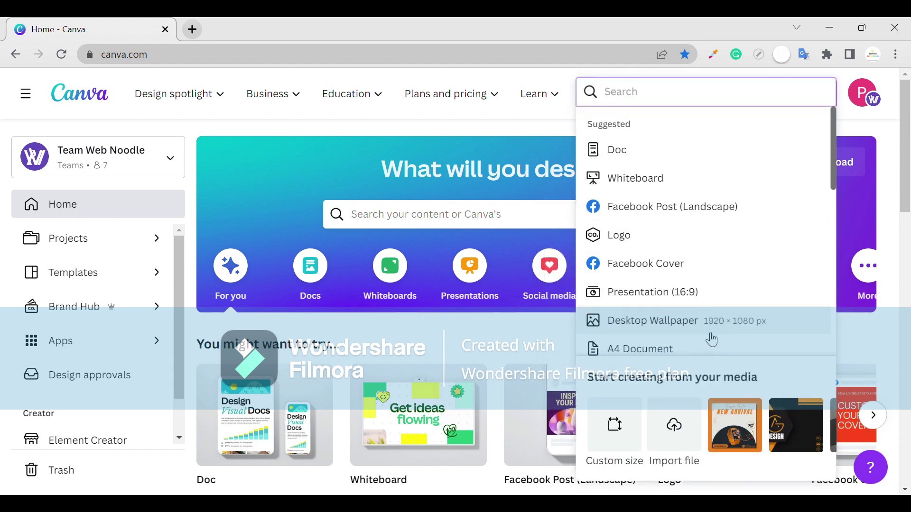
{"action": "scroll", "coordinate": [709, 327], "scroll_direction": "down", "scroll_amount": 2}
{"action": "scroll", "coordinate": [709, 320], "scroll_direction": "down", "scroll_amount": 3}
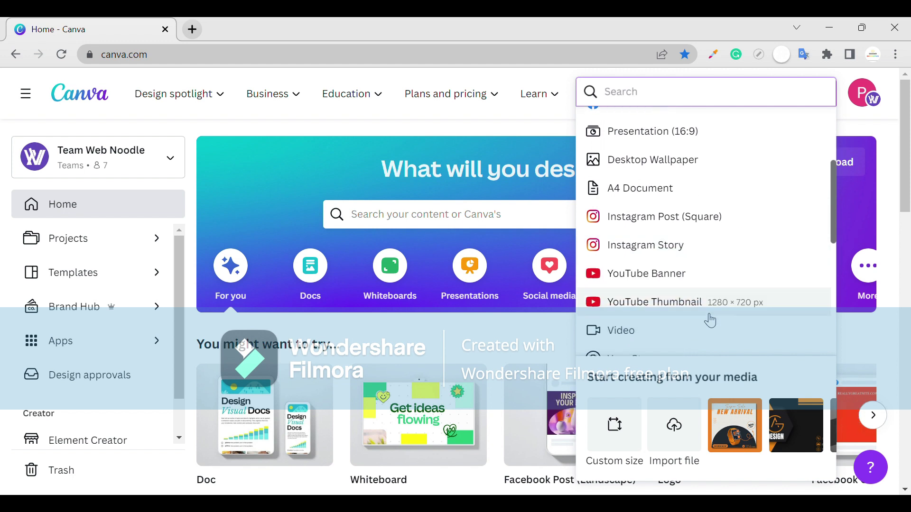
{"action": "scroll", "coordinate": [708, 319], "scroll_direction": "down", "scroll_amount": 4}
{"action": "scroll", "coordinate": [691, 274], "scroll_direction": "down", "scroll_amount": 2}
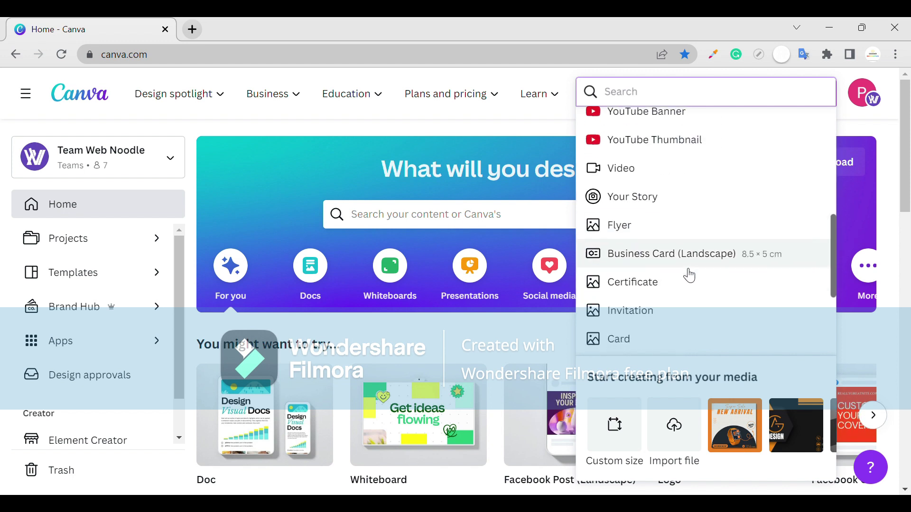
{"action": "scroll", "coordinate": [690, 274], "scroll_direction": "down", "scroll_amount": 1}
{"action": "scroll", "coordinate": [689, 275], "scroll_direction": "up", "scroll_amount": 1}
{"action": "scroll", "coordinate": [689, 276], "scroll_direction": "up", "scroll_amount": 3}
{"action": "scroll", "coordinate": [678, 265], "scroll_direction": "up", "scroll_amount": 3}
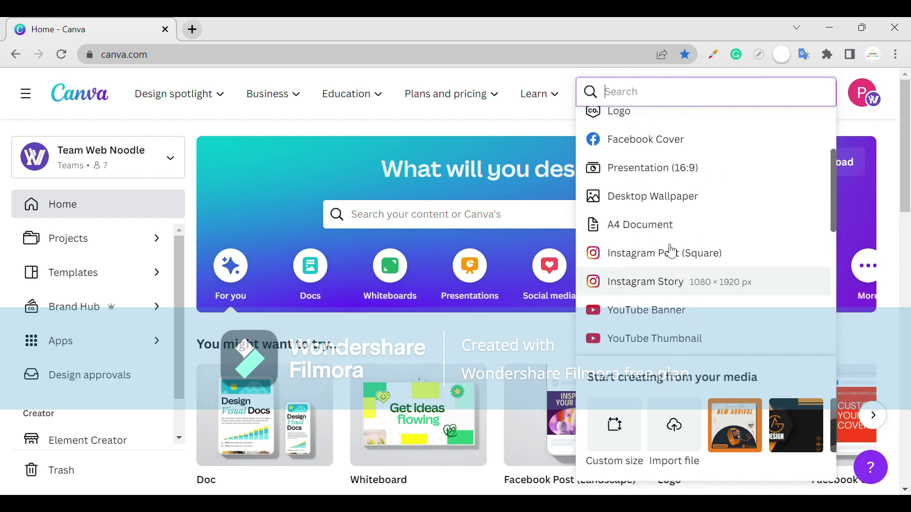
{"action": "scroll", "coordinate": [659, 209], "scroll_direction": "up", "scroll_amount": 1}
{"action": "type", "text": "LOG"}
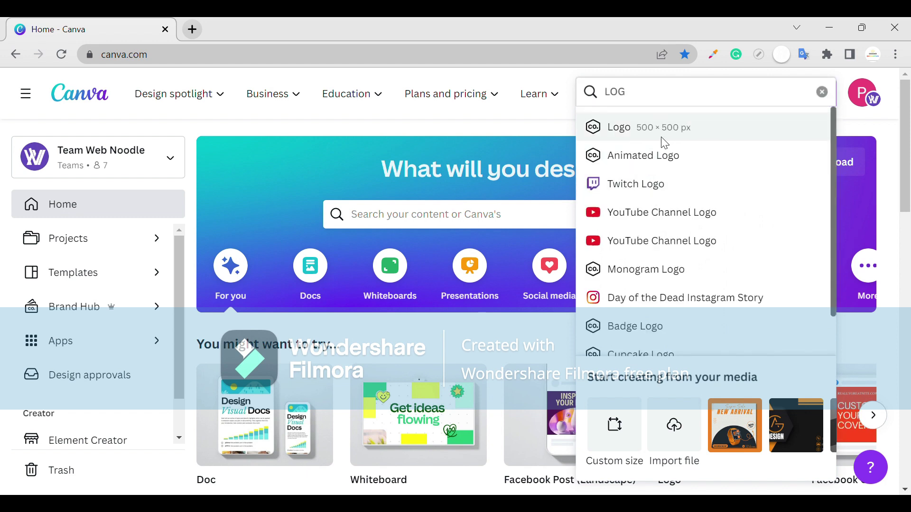
Step: Start a new blank 500 × 500 px Logo design in the editor
{"action": "left_click", "coordinate": [667, 139]}
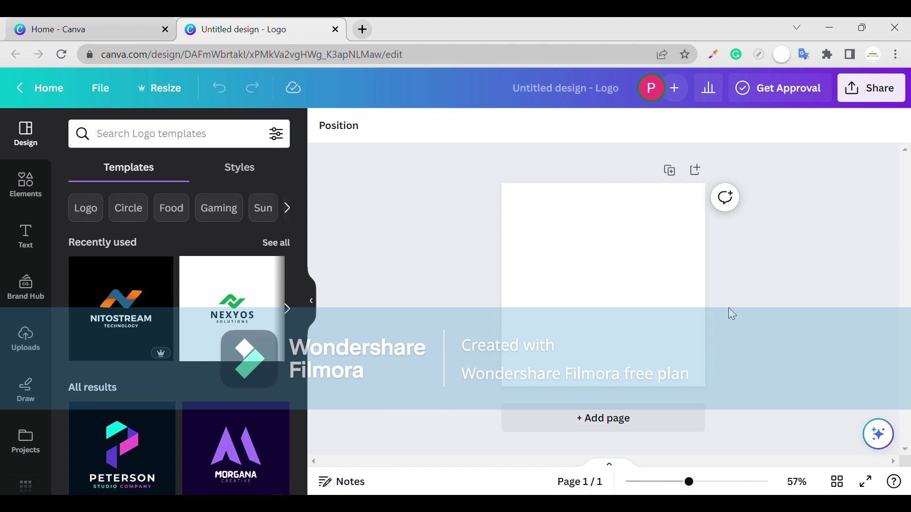
{"action": "left_click", "coordinate": [42, 204]}
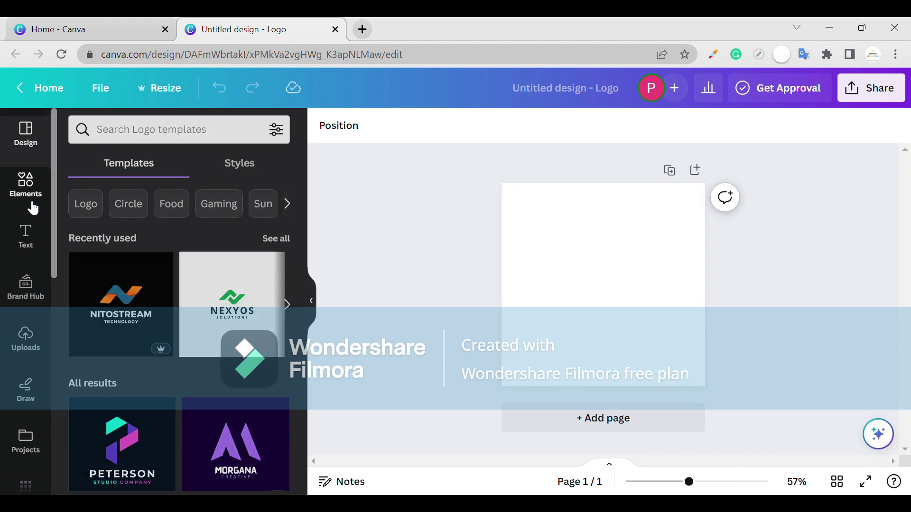
Step: Search elements for 'letter n', rerun 'LETTER N LOGO GREDIENTS' and show all graphic results
{"action": "left_click", "coordinate": [147, 142]}
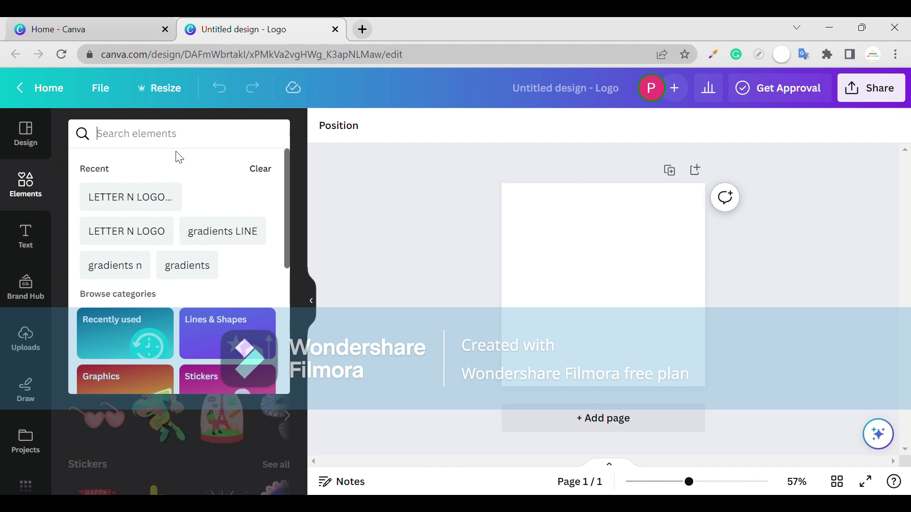
{"action": "type", "text": "le"}
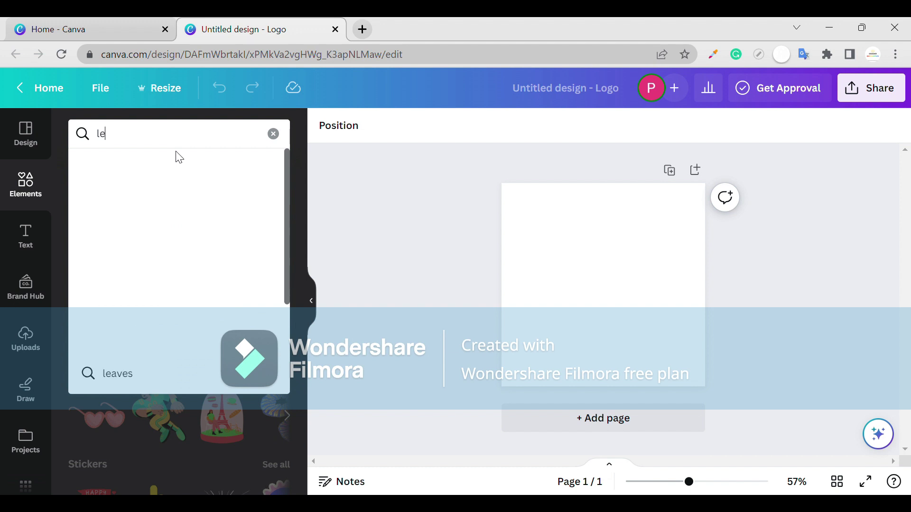
{"action": "type", "text": "tter"}
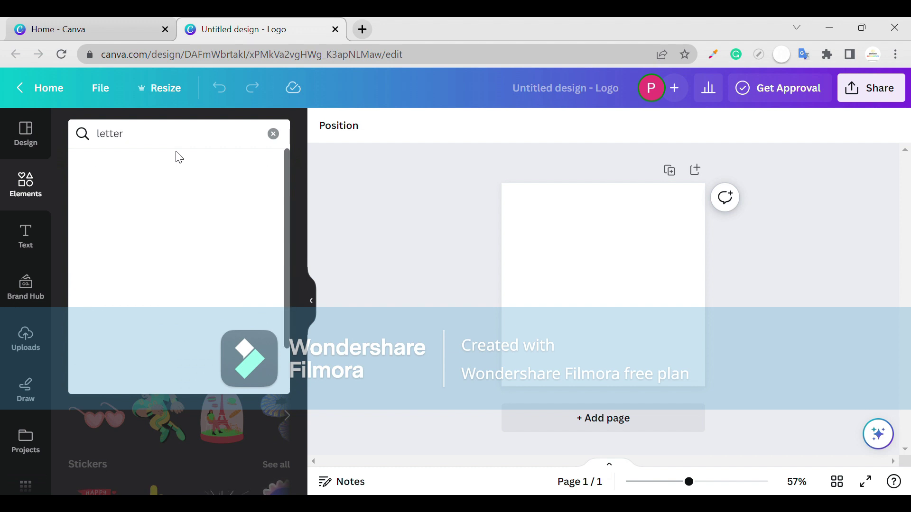
{"action": "type", "text": " n"}
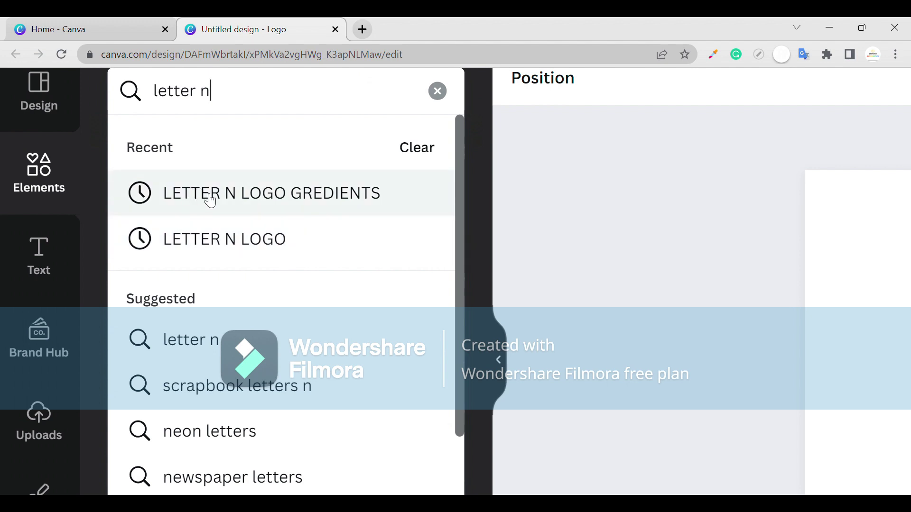
{"action": "left_click", "coordinate": [363, 192]}
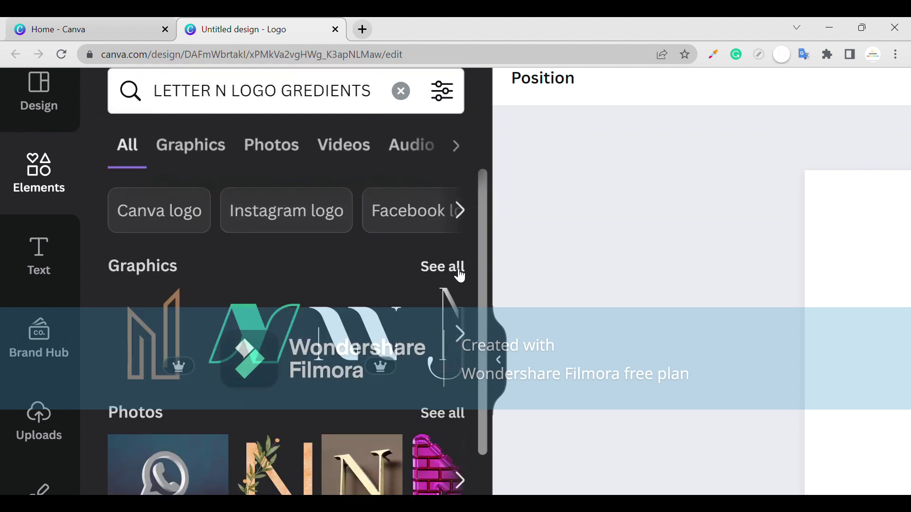
{"action": "left_click", "coordinate": [441, 268]}
Step: Scroll through the letter N gradient logo graphics to browse the options
{"action": "mouse_move", "coordinate": [483, 241]}
{"action": "left_mouse_down"}
{"action": "mouse_move", "coordinate": [507, 451]}
{"action": "mouse_move", "coordinate": [491, 478]}
{"action": "left_mouse_up"}
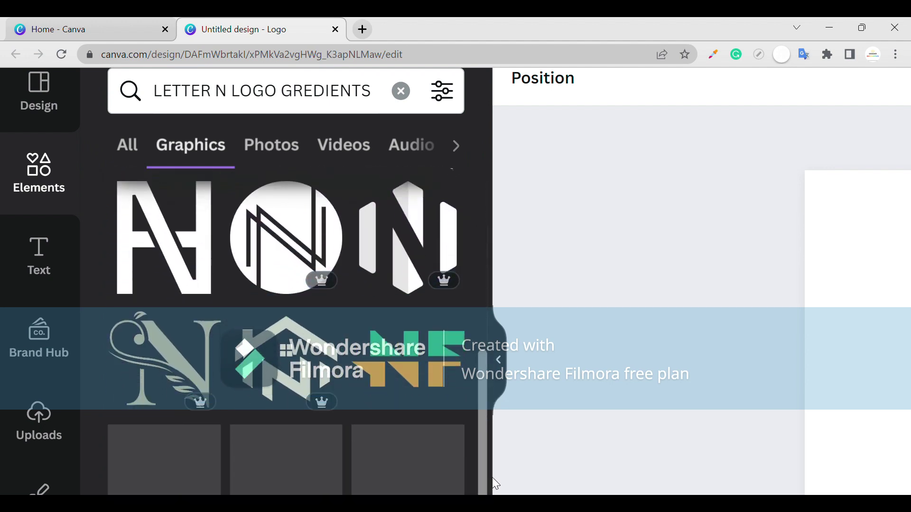
{"action": "scroll", "coordinate": [472, 433], "scroll_direction": "down", "scroll_amount": 3}
{"action": "scroll", "coordinate": [470, 429], "scroll_direction": "down", "scroll_amount": 1}
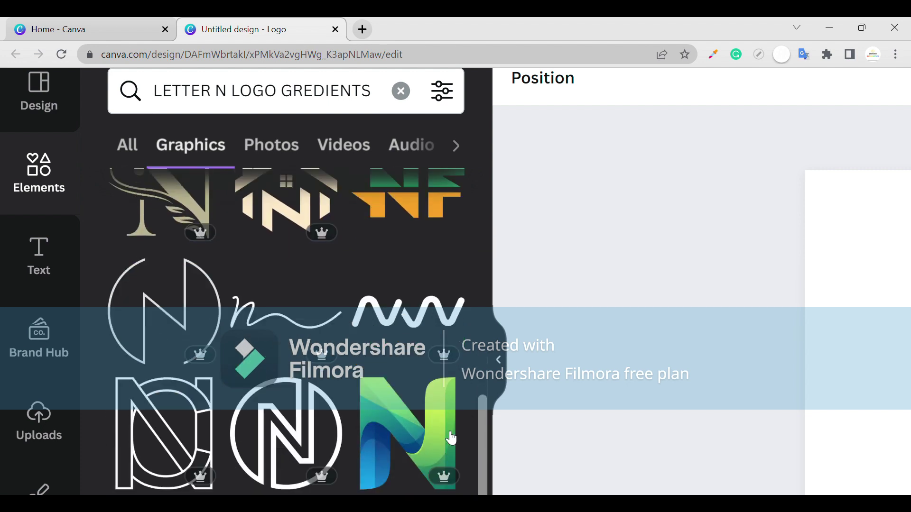
{"action": "scroll", "coordinate": [460, 424], "scroll_direction": "down", "scroll_amount": 2}
{"action": "scroll", "coordinate": [445, 418], "scroll_direction": "down", "scroll_amount": 3}
{"action": "scroll", "coordinate": [446, 422], "scroll_direction": "down", "scroll_amount": 3}
{"action": "scroll", "coordinate": [446, 421], "scroll_direction": "down", "scroll_amount": 2}
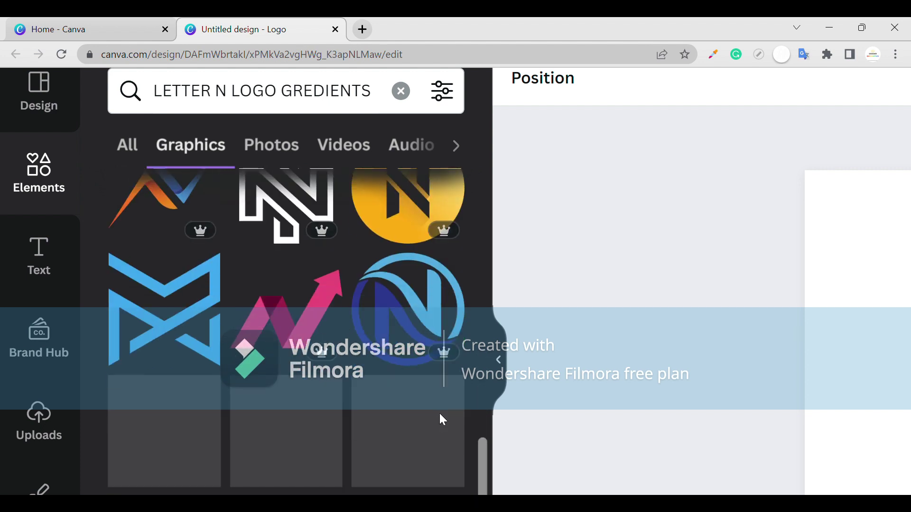
{"action": "scroll", "coordinate": [446, 422], "scroll_direction": "down", "scroll_amount": 1}
{"action": "scroll", "coordinate": [446, 421], "scroll_direction": "down", "scroll_amount": 1}
{"action": "scroll", "coordinate": [446, 421], "scroll_direction": "down", "scroll_amount": 3}
{"action": "scroll", "coordinate": [446, 421], "scroll_direction": "down", "scroll_amount": 3}
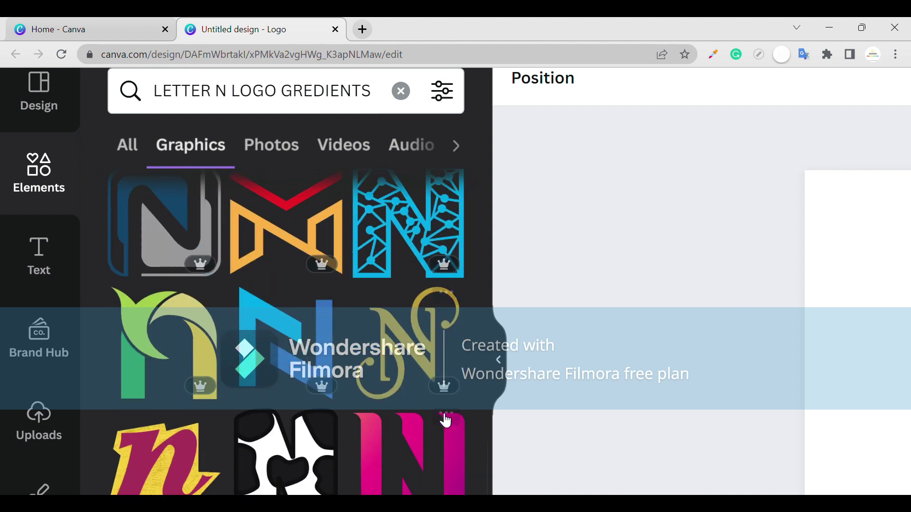
{"action": "scroll", "coordinate": [446, 421], "scroll_direction": "down", "scroll_amount": 3}
{"action": "scroll", "coordinate": [445, 421], "scroll_direction": "down", "scroll_amount": 3}
{"action": "scroll", "coordinate": [446, 422], "scroll_direction": "down", "scroll_amount": 3}
{"action": "scroll", "coordinate": [446, 422], "scroll_direction": "down", "scroll_amount": 3}
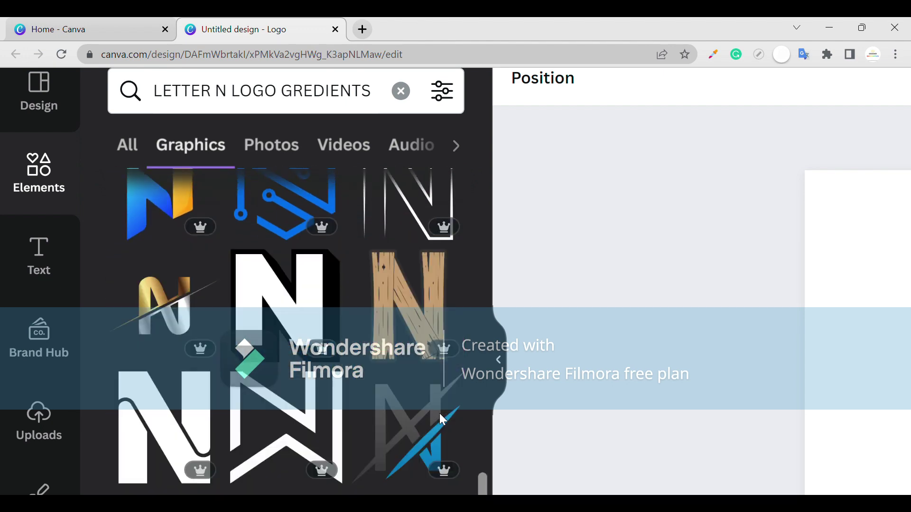
{"action": "scroll", "coordinate": [446, 421], "scroll_direction": "down", "scroll_amount": 3}
{"action": "scroll", "coordinate": [446, 422], "scroll_direction": "down", "scroll_amount": 1}
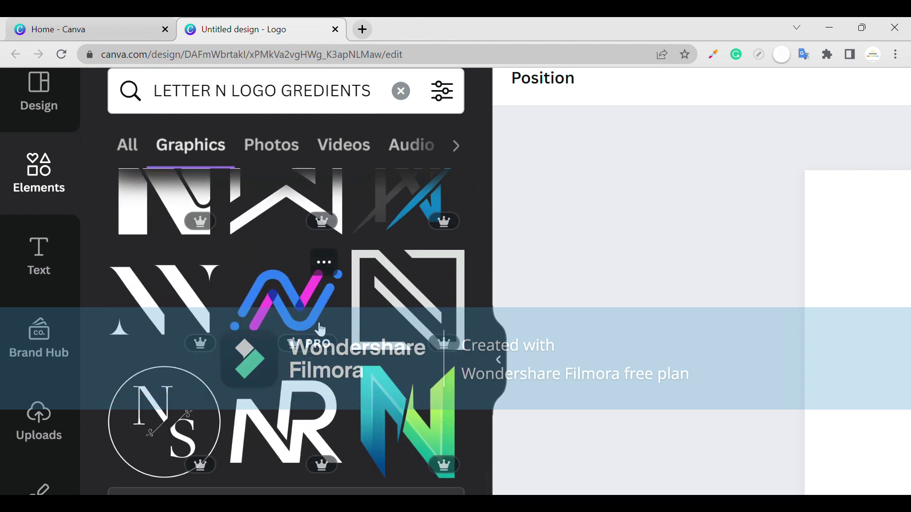
Step: Place the blue-and-pink wavy N graphic at the page centre and enlarge it slightly
{"action": "mouse_move", "coordinate": [309, 311]}
{"action": "left_mouse_down"}
{"action": "mouse_move", "coordinate": [848, 358]}
{"action": "mouse_move", "coordinate": [798, 373]}
{"action": "mouse_move", "coordinate": [894, 350]}
{"action": "left_mouse_up"}
{"action": "mouse_move", "coordinate": [307, 321]}
{"action": "left_mouse_down"}
{"action": "mouse_move", "coordinate": [346, 315]}
{"action": "mouse_move", "coordinate": [412, 354]}
{"action": "mouse_move", "coordinate": [403, 354]}
{"action": "left_mouse_up"}
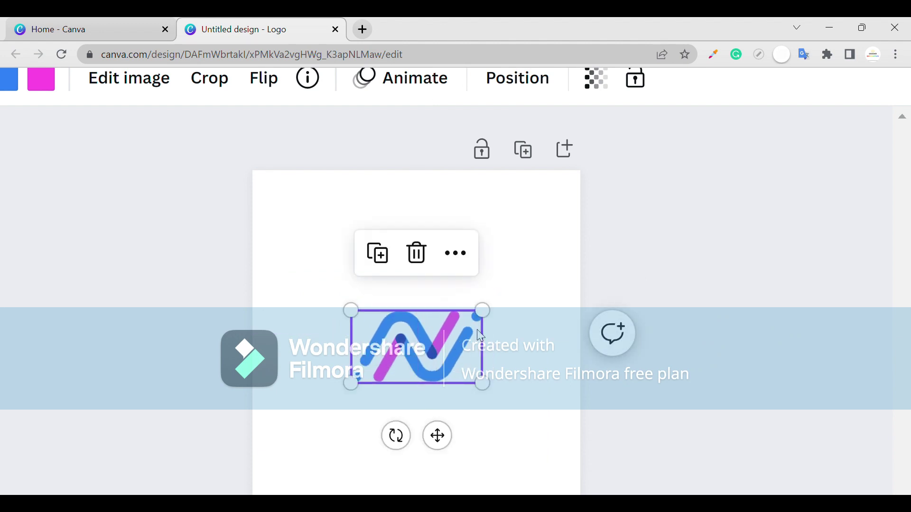
{"action": "left_click_drag", "start_coordinate": [483, 308], "coordinate": [499, 313]}
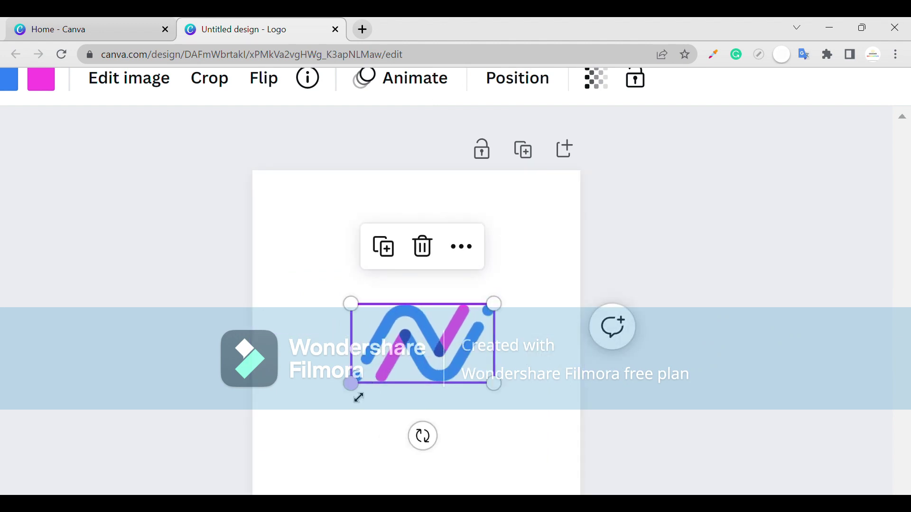
{"action": "left_click", "coordinate": [356, 400]}
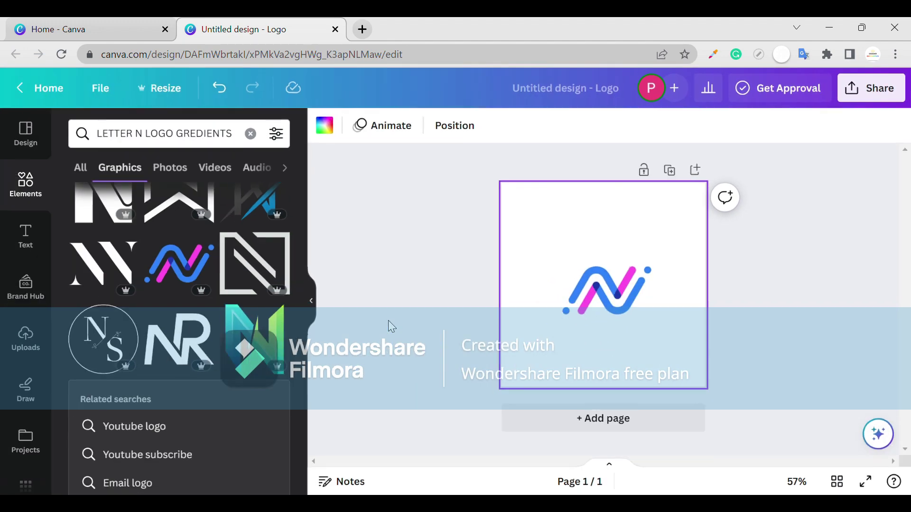
{"action": "scroll", "coordinate": [388, 320], "scroll_direction": "down", "scroll_amount": 3, "text": "ctrl"}
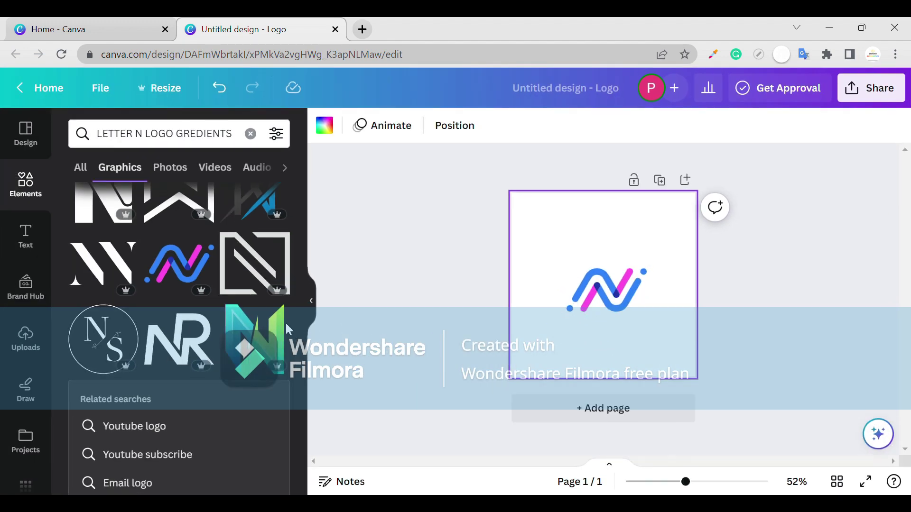
{"action": "left_click", "coordinate": [28, 240]}
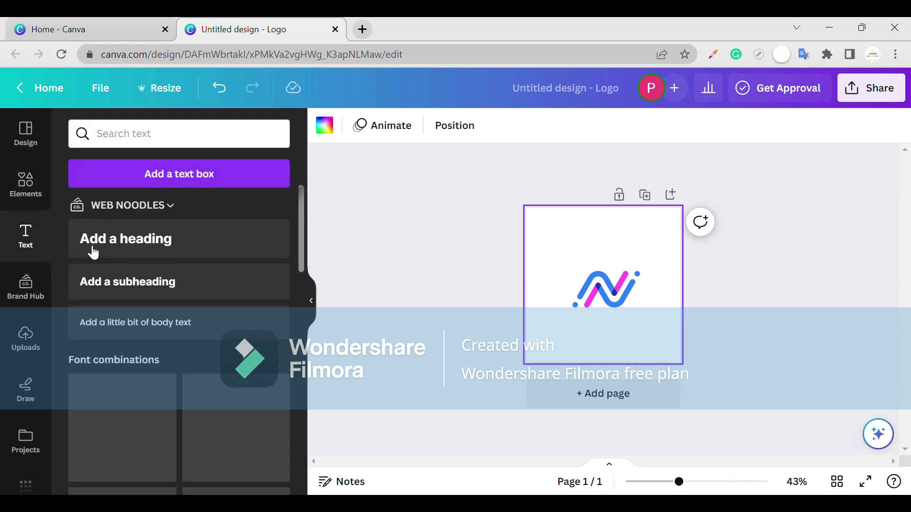
Step: Add a heading text box, clear the duplicate heading, and enter editing on the remaining one
{"action": "left_click", "coordinate": [187, 249]}
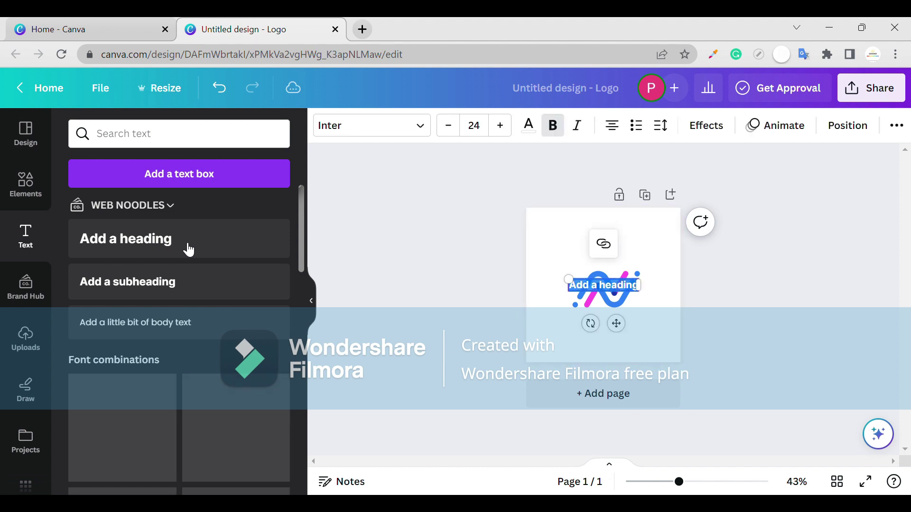
{"action": "left_click", "coordinate": [622, 329]}
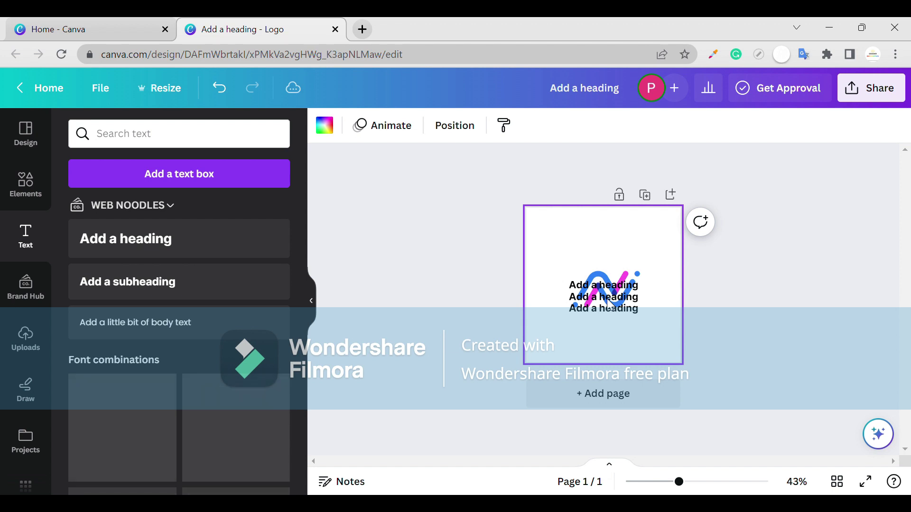
{"action": "left_click", "coordinate": [609, 303]}
{"action": "left_click", "coordinate": [612, 304]}
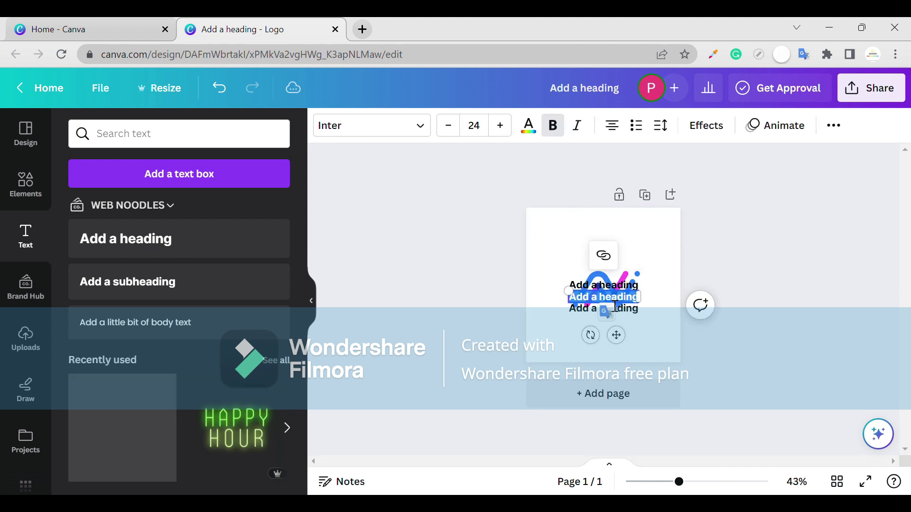
{"action": "key", "text": "BackSpace"}
{"action": "left_click", "coordinate": [626, 317]}
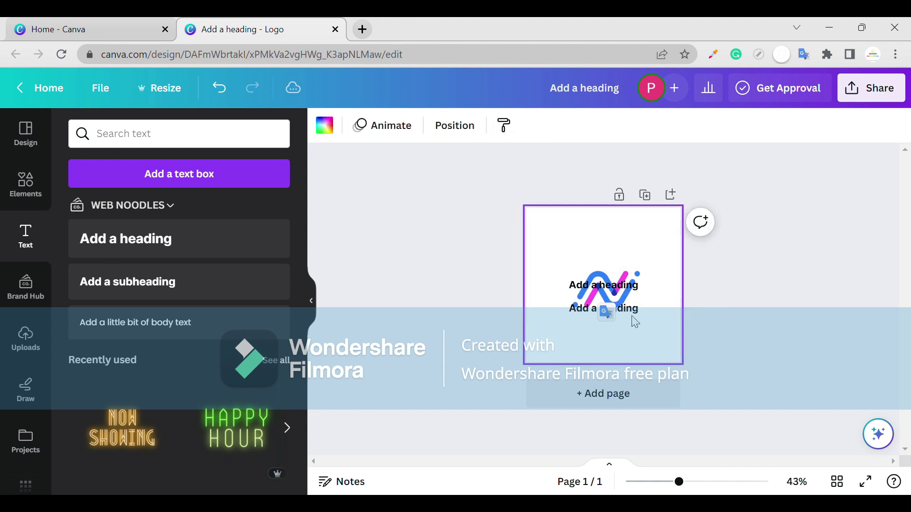
{"action": "double_click", "coordinate": [606, 286]}
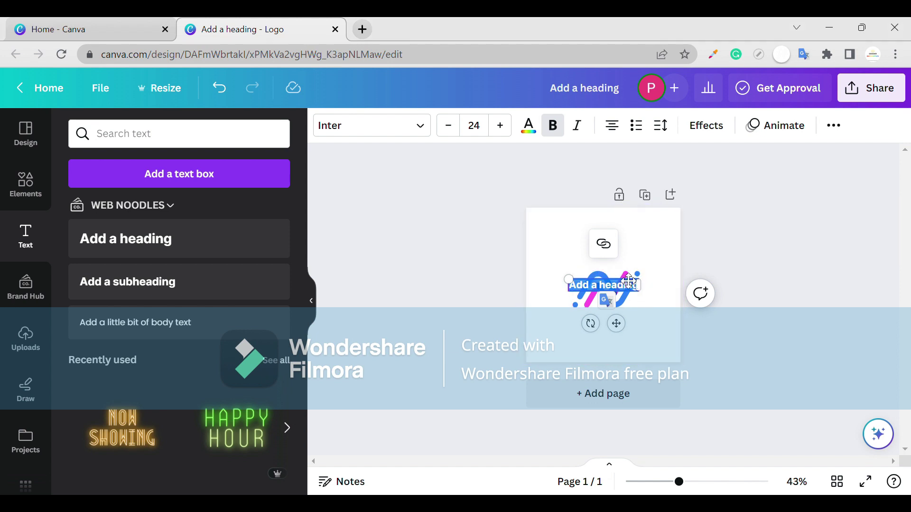
Step: Type 'neew' into the heading, then delete it to leave the heading empty
{"action": "type", "text": "n"}
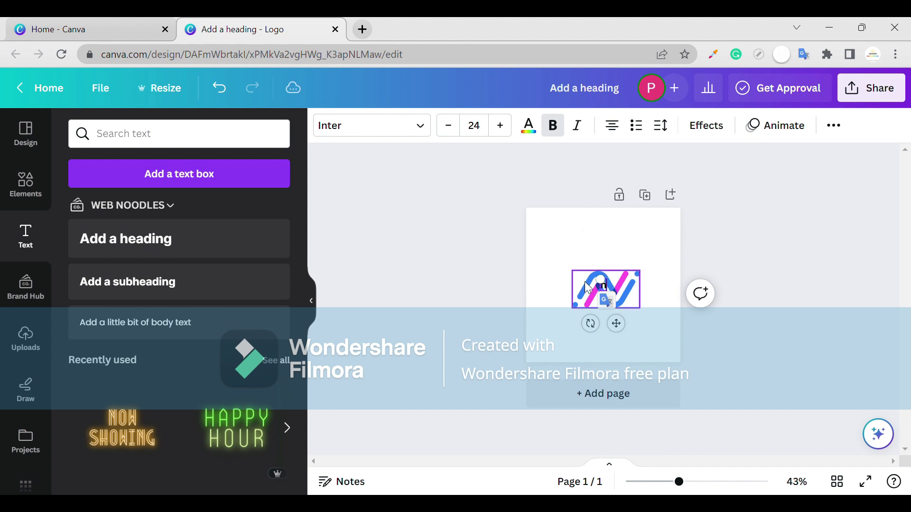
{"action": "type", "text": "e"}
{"action": "type", "text": "ew"}
{"action": "key", "text": "BackSpace"}
{"action": "key", "text": "BackSpace"}
{"action": "key", "text": "BackSpace"}
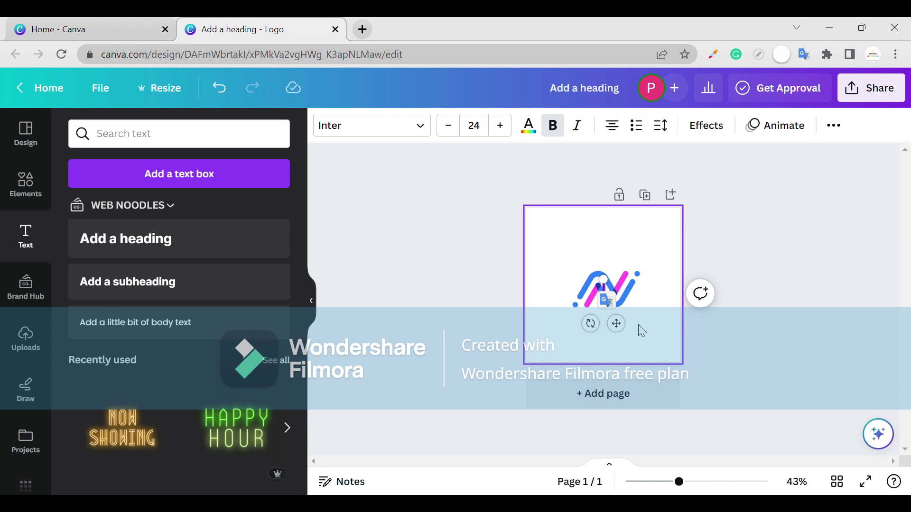
{"action": "scroll", "coordinate": [134, 382], "scroll_direction": "down", "scroll_amount": 3}
{"action": "scroll", "coordinate": [135, 385], "scroll_direction": "down", "scroll_amount": 3}
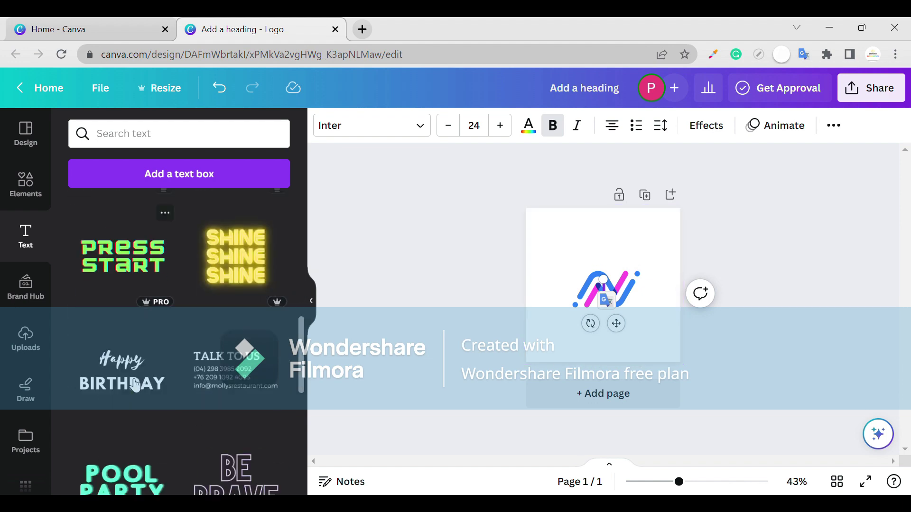
{"action": "scroll", "coordinate": [135, 385], "scroll_direction": "down", "scroll_amount": 5}
{"action": "scroll", "coordinate": [135, 385], "scroll_direction": "down", "scroll_amount": 5}
{"action": "scroll", "coordinate": [135, 386], "scroll_direction": "up", "scroll_amount": 5}
{"action": "scroll", "coordinate": [136, 385], "scroll_direction": "up", "scroll_amount": 10}
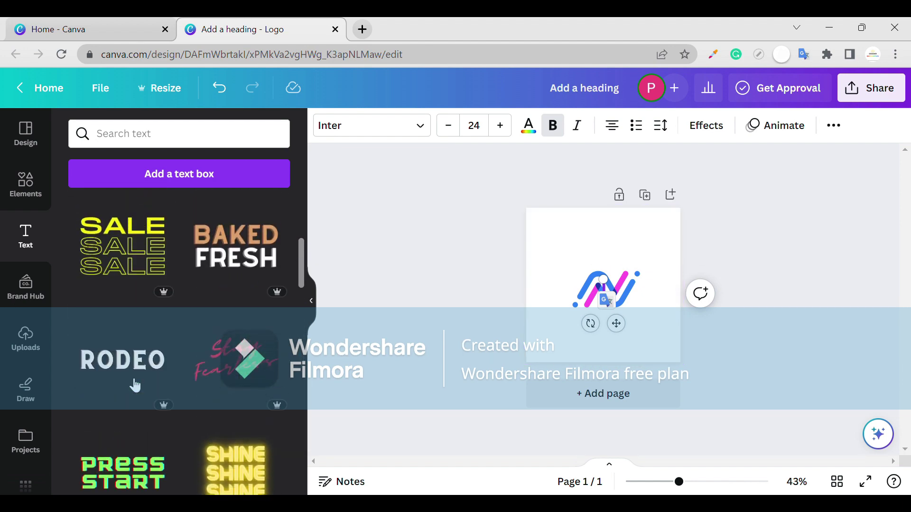
{"action": "scroll", "coordinate": [135, 385], "scroll_direction": "up", "scroll_amount": 5}
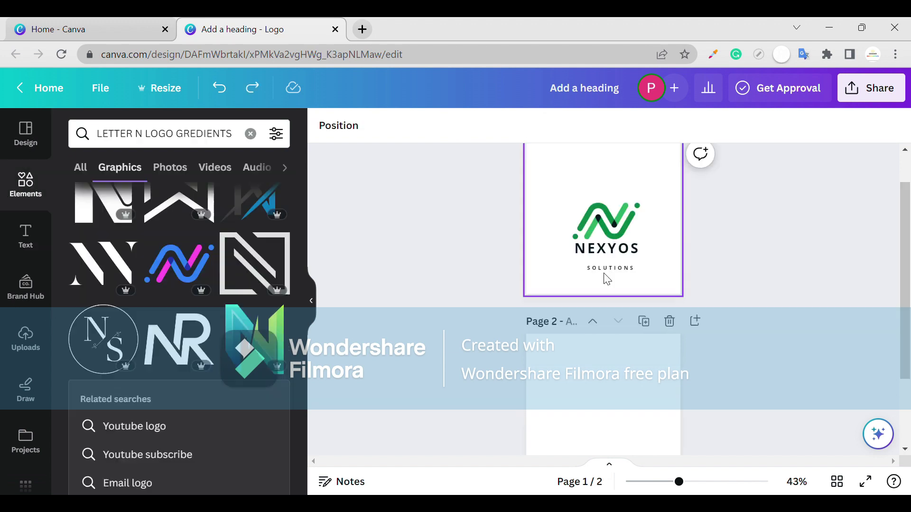
Step: Move the green N, NEXYOS and SOLUTIONS up into a tight stack along the centre guides
{"action": "left_click", "coordinate": [603, 225]}
{"action": "left_click_drag", "start_coordinate": [604, 218], "coordinate": [605, 195]}
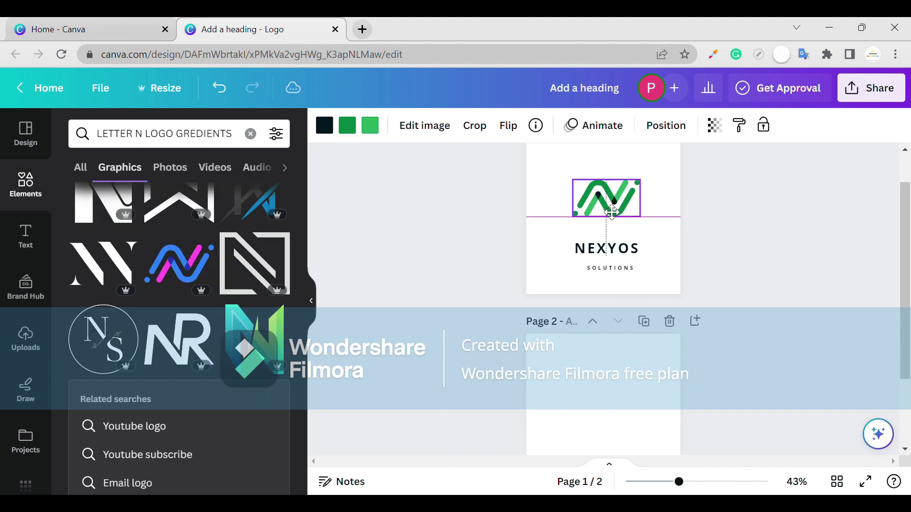
{"action": "left_click_drag", "start_coordinate": [625, 250], "coordinate": [622, 236]}
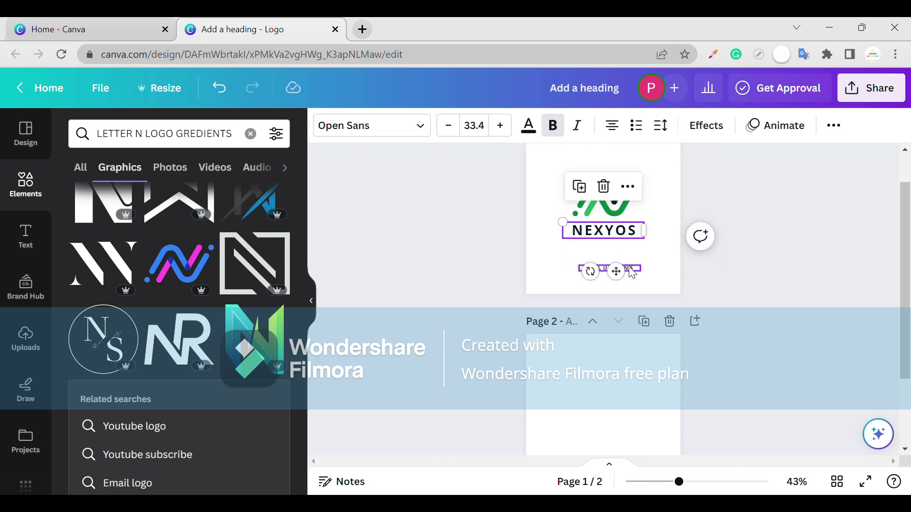
{"action": "left_click_drag", "start_coordinate": [631, 269], "coordinate": [631, 254]}
Step: Marquee-select the N icon, NEXYOS and SOLUTIONS and group them into one element
{"action": "left_click", "coordinate": [658, 244]}
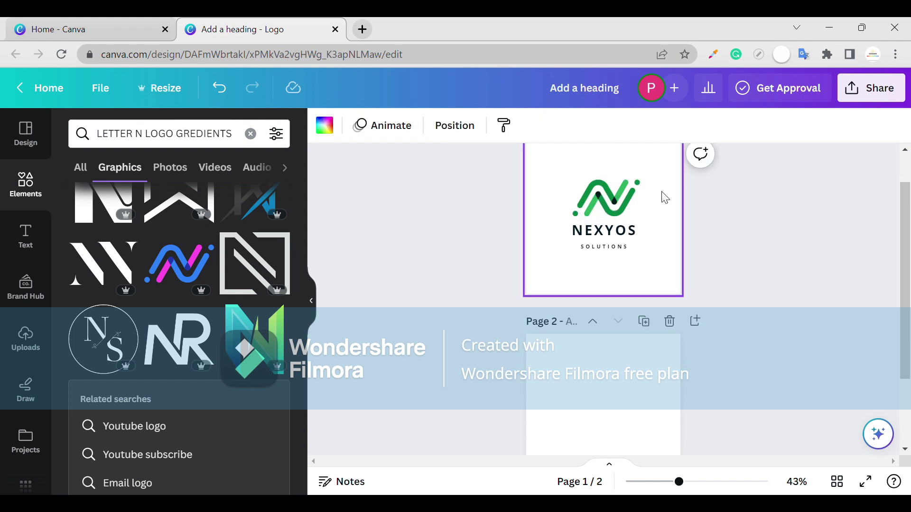
{"action": "left_click_drag", "start_coordinate": [662, 180], "coordinate": [562, 278]}
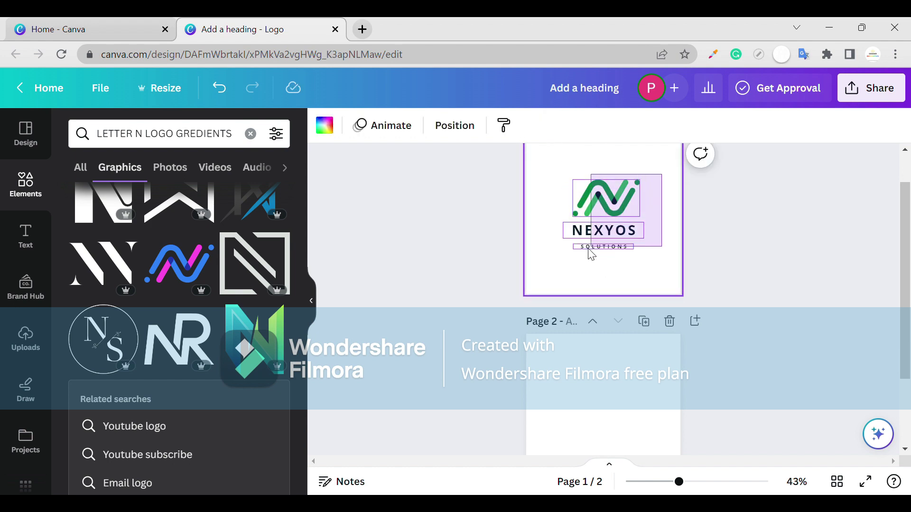
{"action": "left_click_drag", "start_coordinate": [665, 180], "coordinate": [565, 258]}
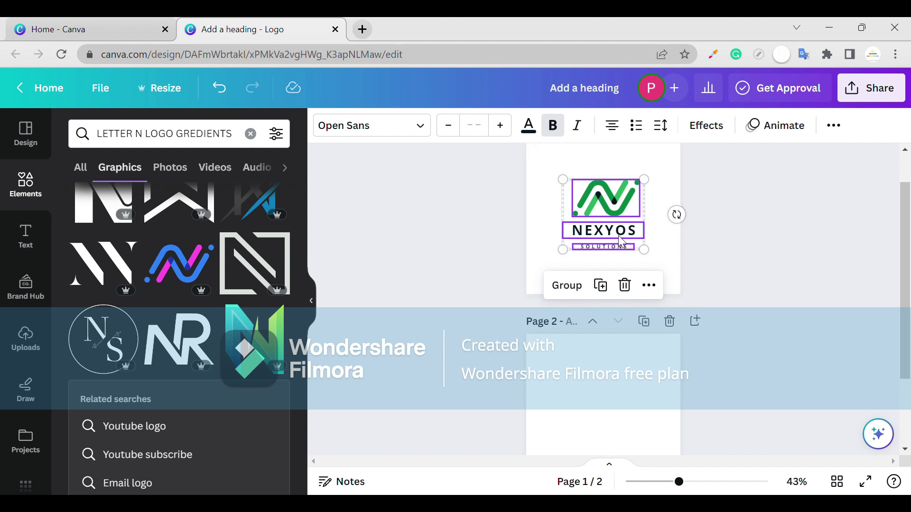
{"action": "left_click", "coordinate": [569, 287]}
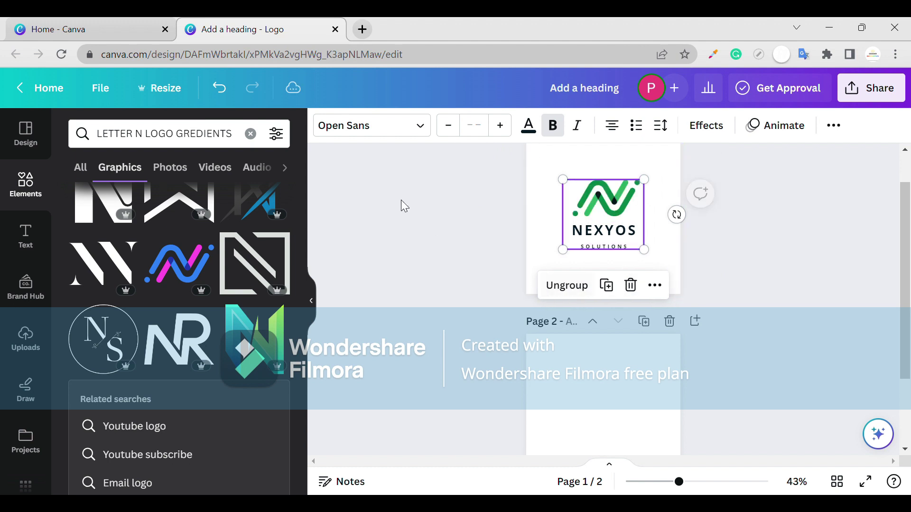
Step: Open the Design panel's Styles options and browse the colour palettes
{"action": "left_click", "coordinate": [19, 185]}
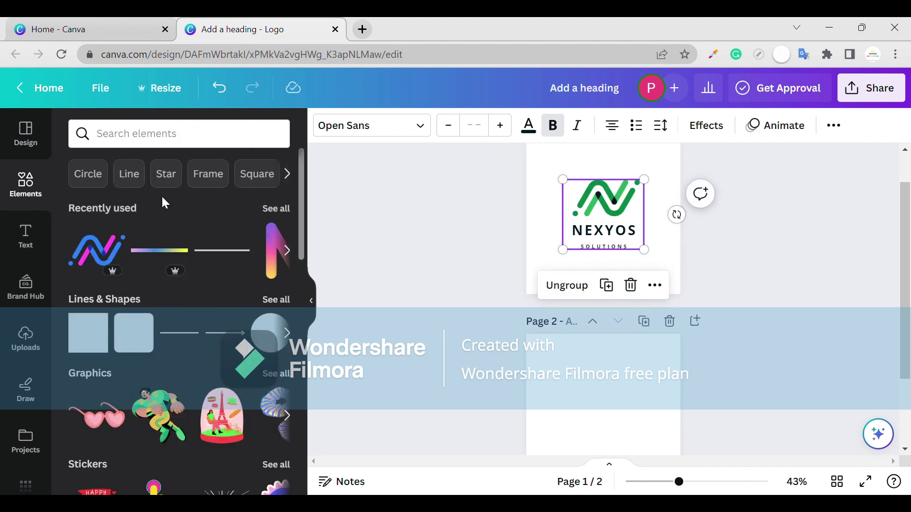
{"action": "left_click", "coordinate": [26, 133]}
{"action": "left_click", "coordinate": [241, 173]}
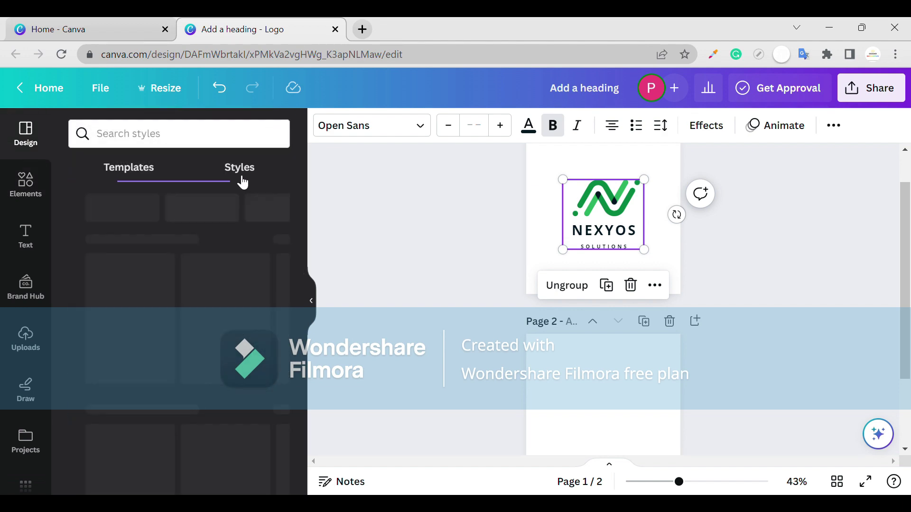
{"action": "scroll", "coordinate": [238, 358], "scroll_direction": "down", "scroll_amount": 1}
{"action": "scroll", "coordinate": [237, 357], "scroll_direction": "down", "scroll_amount": 3}
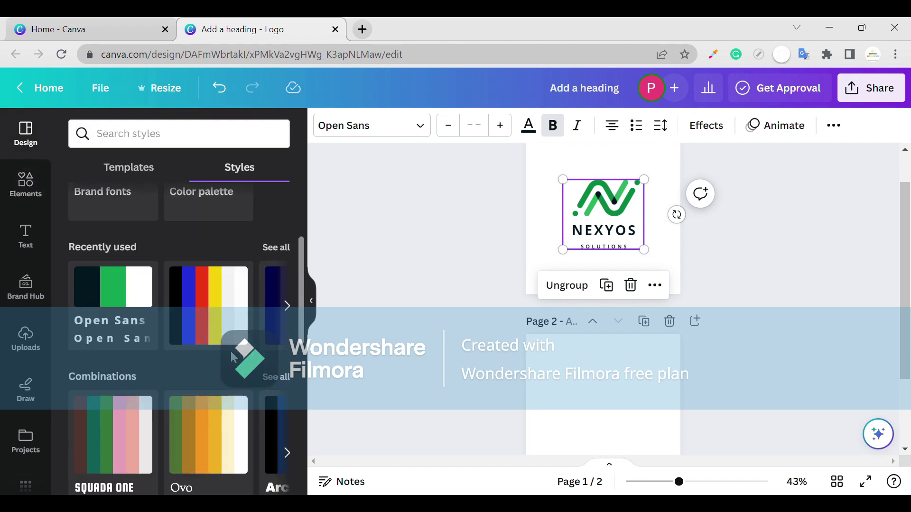
{"action": "scroll", "coordinate": [237, 357], "scroll_direction": "down", "scroll_amount": 3}
{"action": "scroll", "coordinate": [235, 355], "scroll_direction": "up", "scroll_amount": 1}
{"action": "scroll", "coordinate": [233, 355], "scroll_direction": "down", "scroll_amount": 1}
{"action": "scroll", "coordinate": [234, 355], "scroll_direction": "down", "scroll_amount": 5}
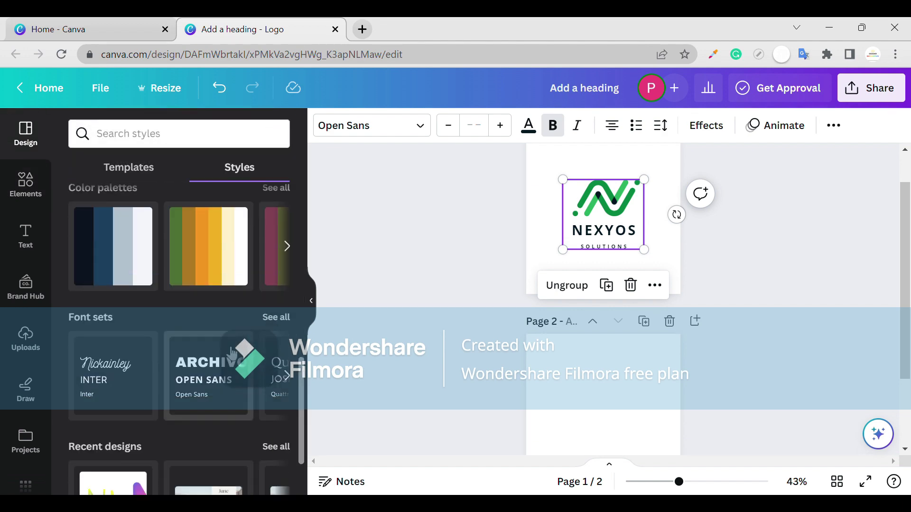
{"action": "scroll", "coordinate": [233, 353], "scroll_direction": "down", "scroll_amount": 2}
{"action": "scroll", "coordinate": [231, 352], "scroll_direction": "up", "scroll_amount": 2}
{"action": "scroll", "coordinate": [229, 352], "scroll_direction": "down", "scroll_amount": 2}
{"action": "scroll", "coordinate": [232, 352], "scroll_direction": "up", "scroll_amount": 3}
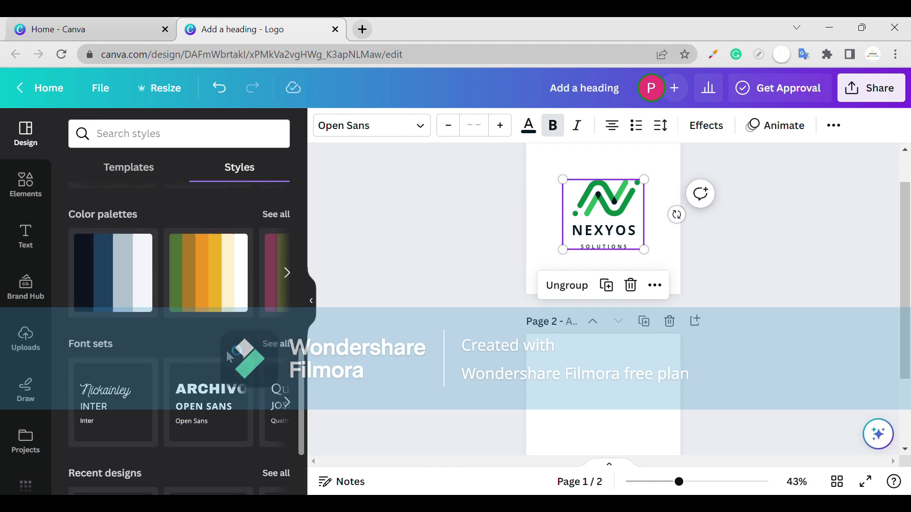
{"action": "scroll", "coordinate": [237, 332], "scroll_direction": "up", "scroll_amount": 1}
Step: Apply and shuffle the olive-and-gold palette: green background, orange-and-cream N, white text
{"action": "left_click", "coordinate": [275, 247]}
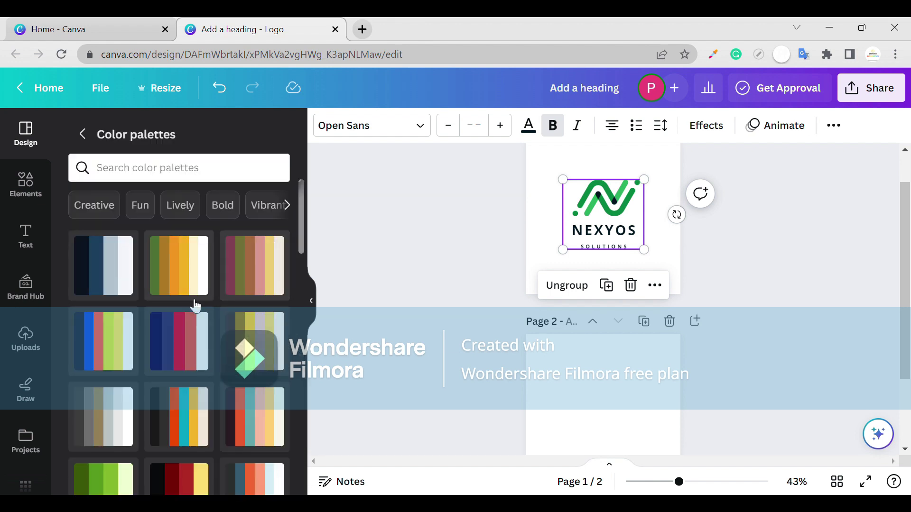
{"action": "left_click", "coordinate": [203, 271]}
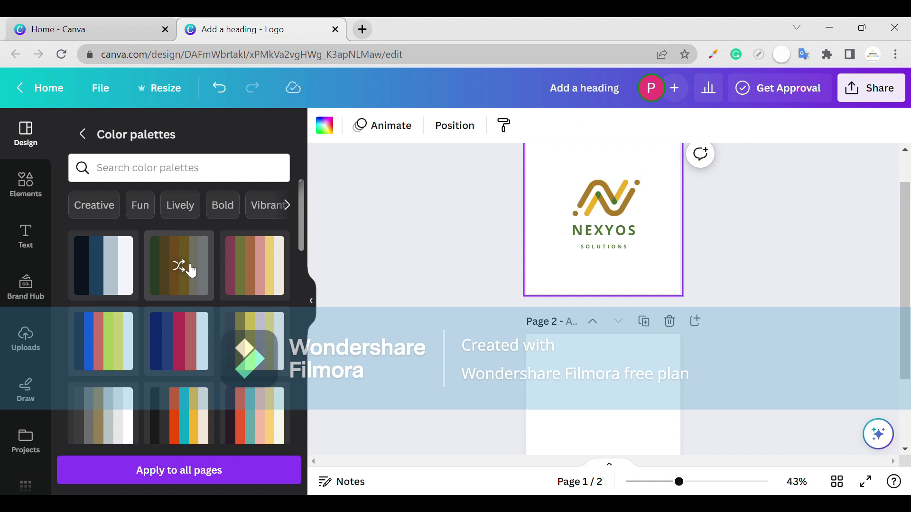
{"action": "left_click", "coordinate": [191, 270]}
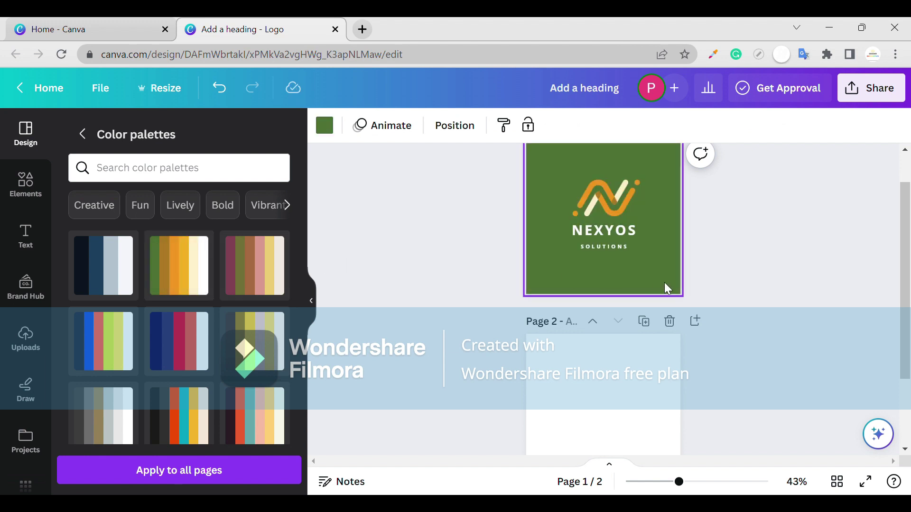
{"action": "left_click", "coordinate": [725, 294]}
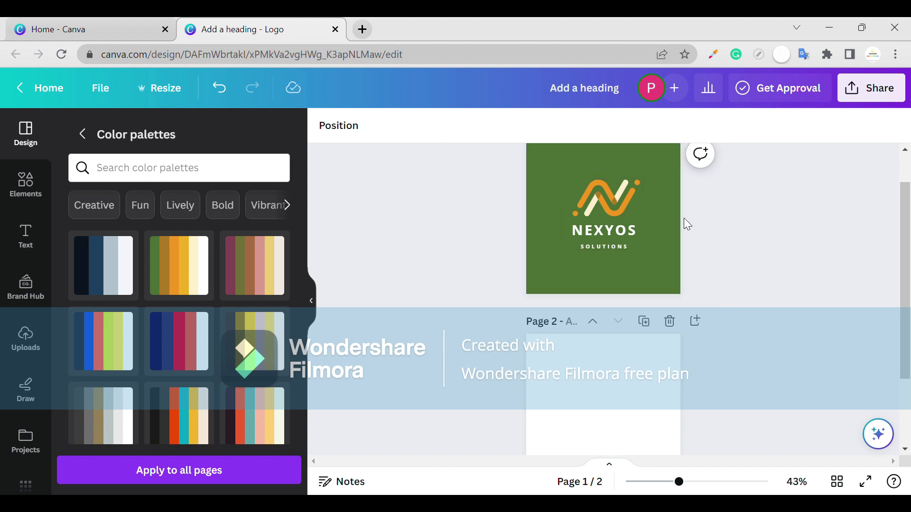
Step: Apply the navy-and-red palette to the page 1 logo, shuffling until the background is off-white
{"action": "scroll", "coordinate": [684, 218], "scroll_direction": "up", "scroll_amount": 1}
{"action": "left_click_drag", "start_coordinate": [684, 222], "coordinate": [560, 295]}
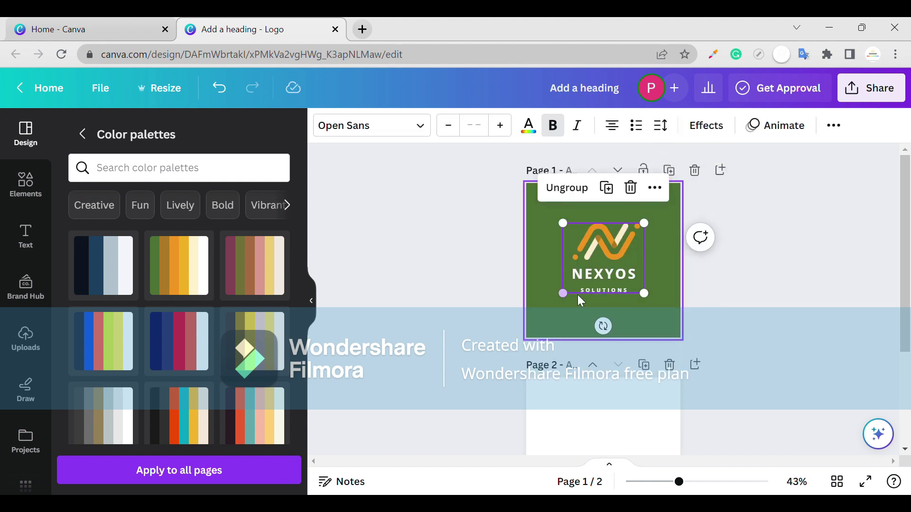
{"action": "left_click", "coordinate": [182, 353]}
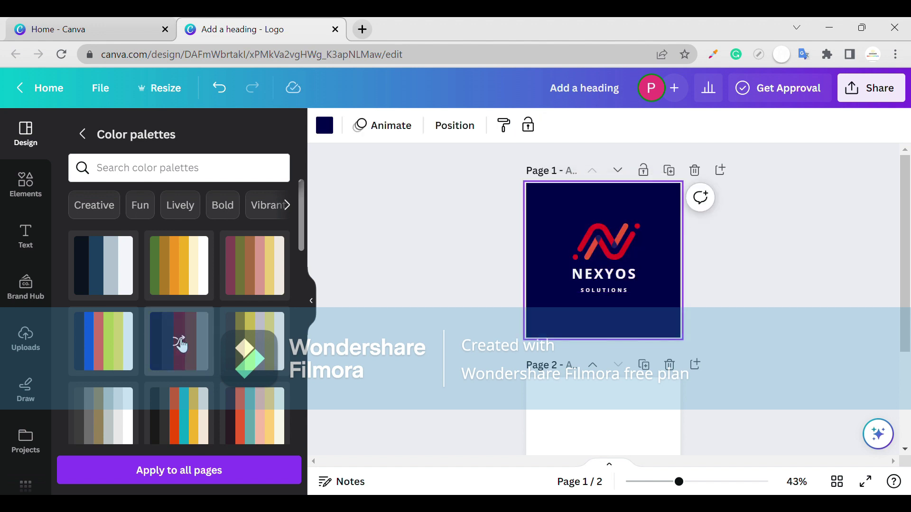
{"action": "left_click", "coordinate": [181, 345]}
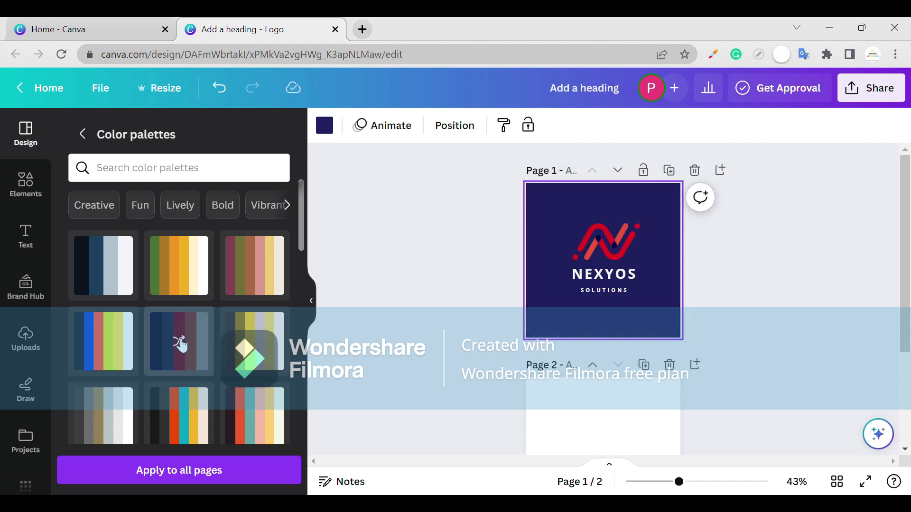
{"action": "left_click", "coordinate": [182, 345]}
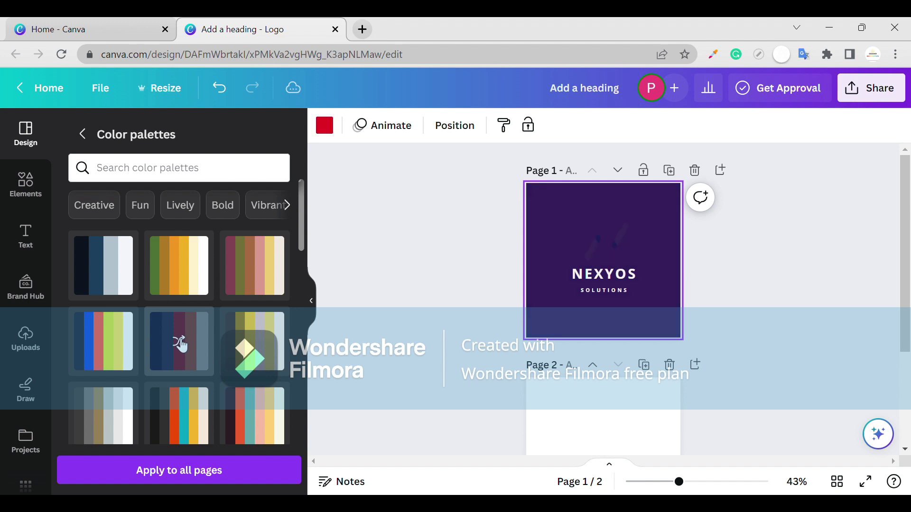
{"action": "left_click", "coordinate": [181, 345]}
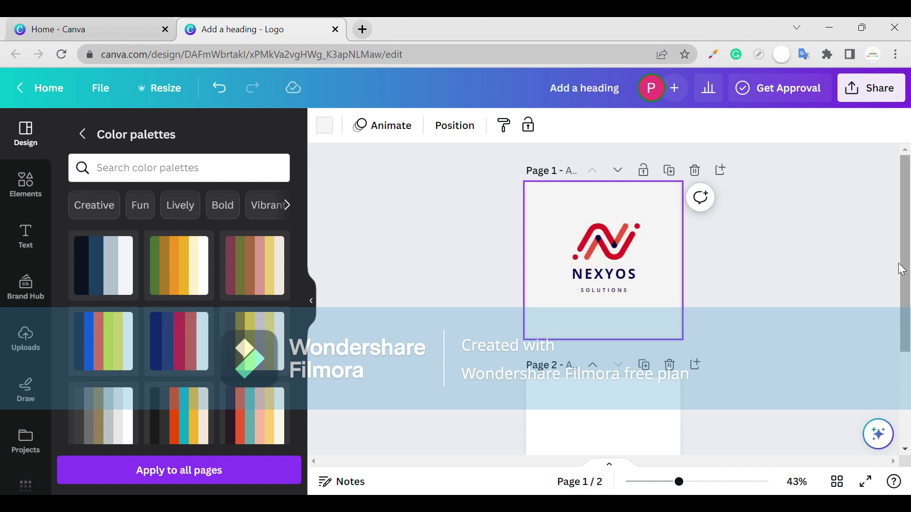
Step: Enlarge the NEXYOS logo group slightly with a corner handle
{"action": "left_click", "coordinate": [802, 274]}
{"action": "left_click", "coordinate": [604, 291]}
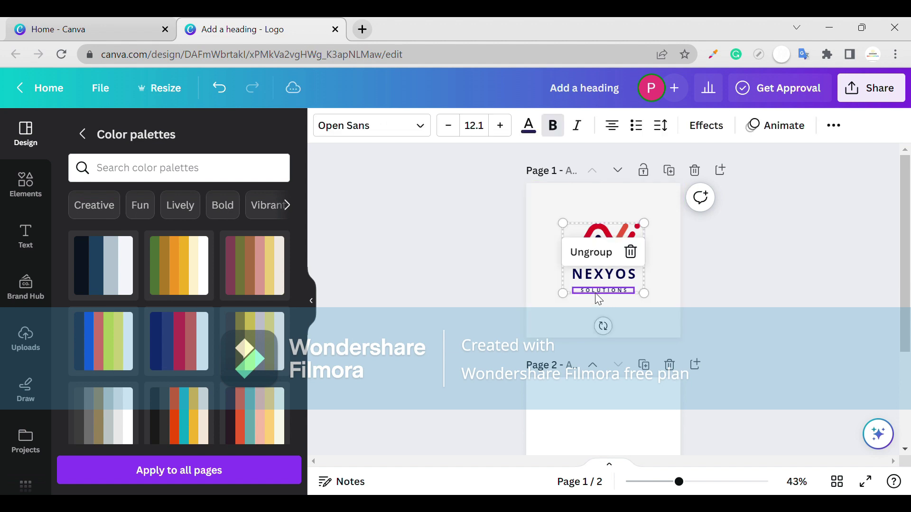
{"action": "mouse_move", "coordinate": [607, 293]}
{"action": "left_mouse_down"}
{"action": "mouse_move", "coordinate": [662, 324]}
{"action": "mouse_move", "coordinate": [629, 300]}
{"action": "mouse_move", "coordinate": [635, 295]}
{"action": "left_mouse_up"}
Step: Ungroup the logo and move SOLUTIONS up closer beneath NEXYOS
{"action": "left_click", "coordinate": [733, 289]}
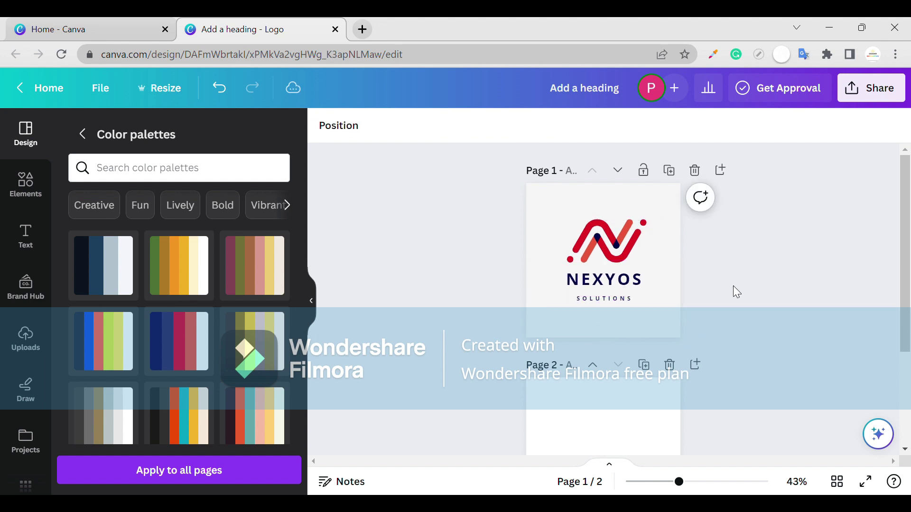
{"action": "left_click", "coordinate": [627, 284]}
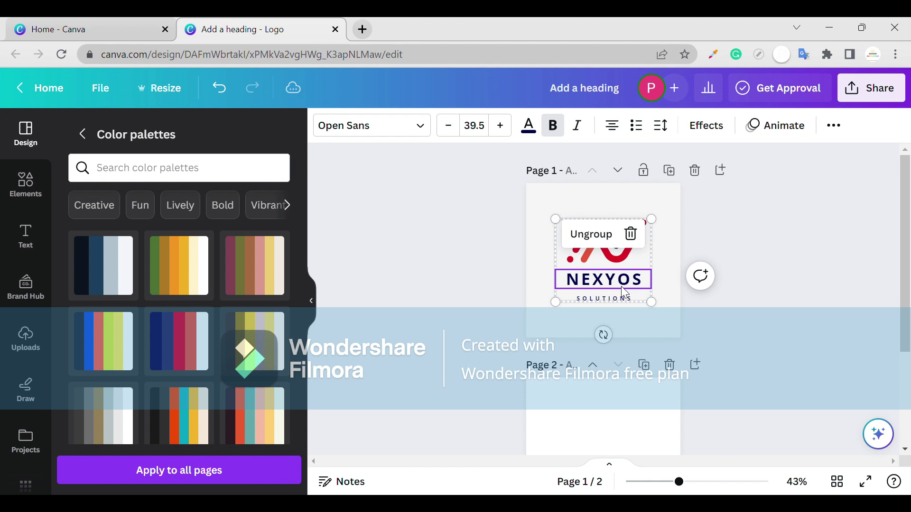
{"action": "left_click", "coordinate": [593, 233]}
{"action": "left_click", "coordinate": [759, 288]}
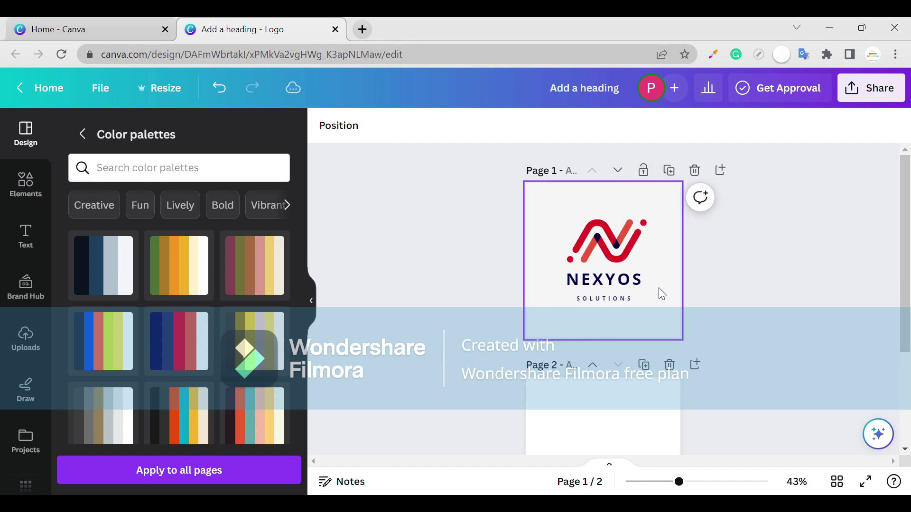
{"action": "left_click", "coordinate": [634, 300]}
{"action": "left_click_drag", "start_coordinate": [633, 298], "coordinate": [631, 296]}
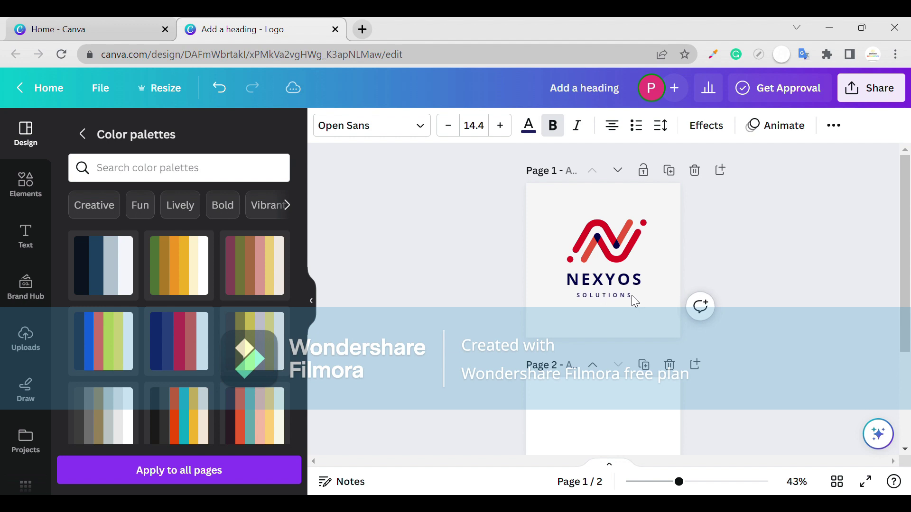
{"action": "key", "text": "Up"}
{"action": "key", "text": "Up"}
{"action": "key", "text": "Up"}
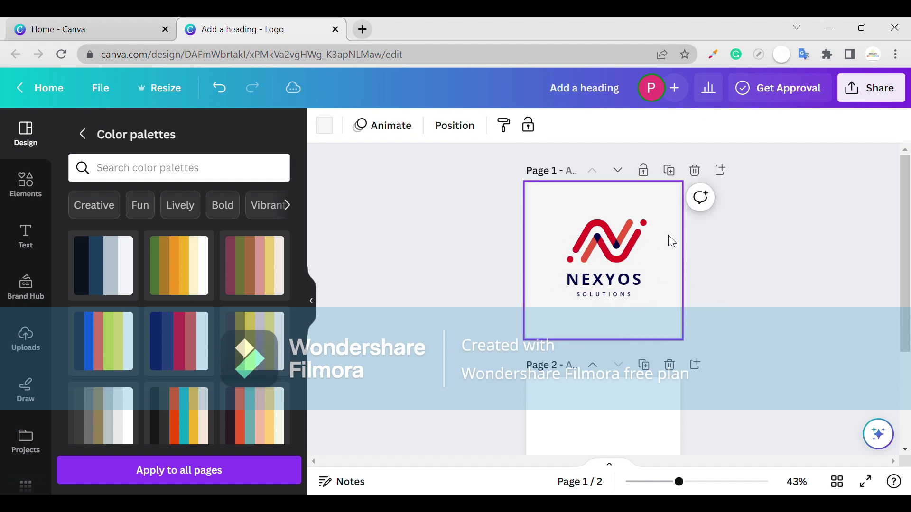
Step: Select the icon, NEXYOS and SOLUTIONS together and regroup them into one logo
{"action": "left_click_drag", "start_coordinate": [669, 216], "coordinate": [556, 304]}
{"action": "left_click", "coordinate": [572, 185]}
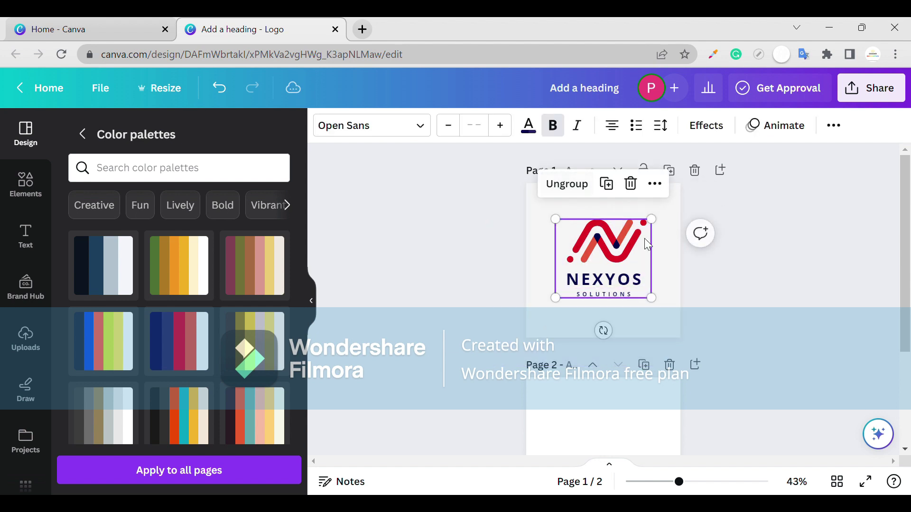
{"action": "left_click", "coordinate": [722, 285]}
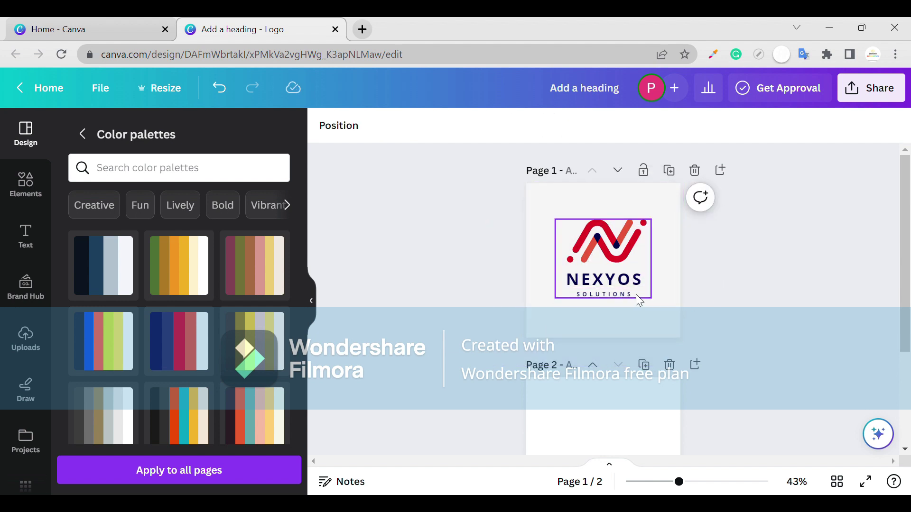